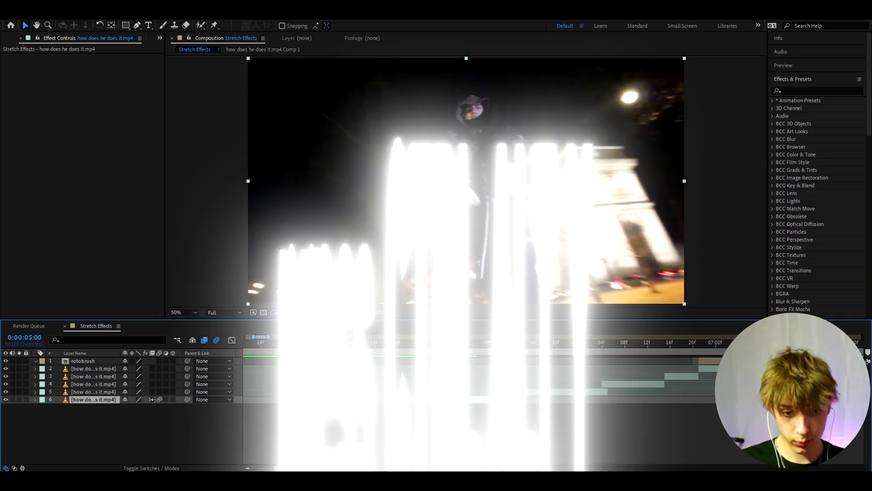
Add an adjustment layer above the bottom clip and apply the CC Scale Wipe effect to it.
{"action": "key", "text": "ctrl+alt+y"}
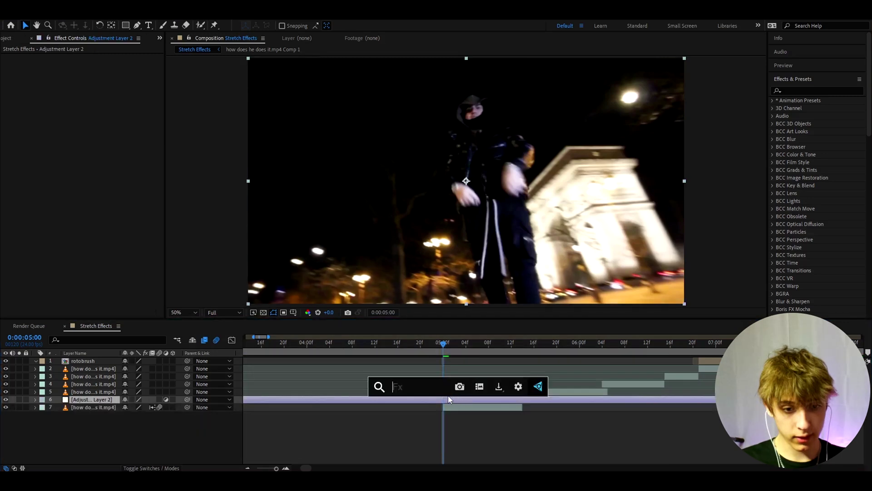
{"action": "type", "text": "cc sc"}
{"action": "left_click", "coordinate": [419, 389]}
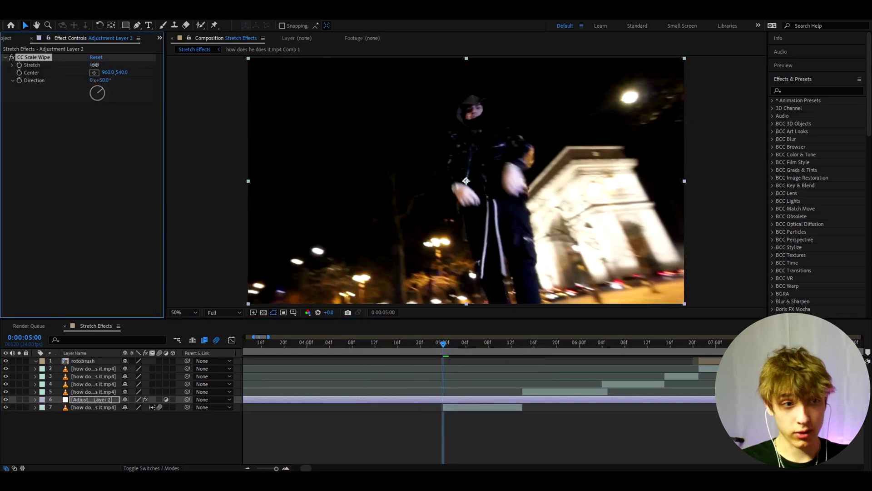
Set CC Scale Wipe to Stretch 49.10, Center 960.0,543.0 and Direction 1x+96°, and scrub through the clip to preview it.
{"action": "left_click_drag", "start_coordinate": [97, 63], "coordinate": [299, 89]}
{"action": "left_click", "coordinate": [93, 65]}
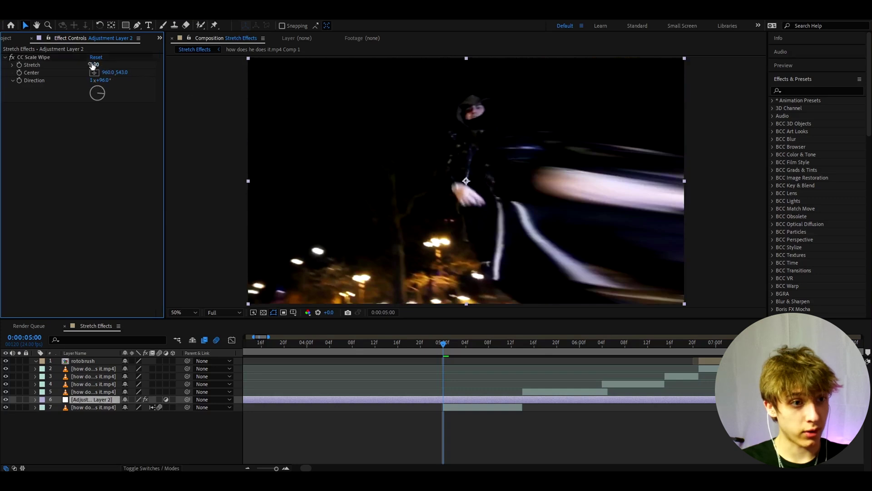
{"action": "type", "text": "46.6"}
{"action": "key", "text": "Return"}
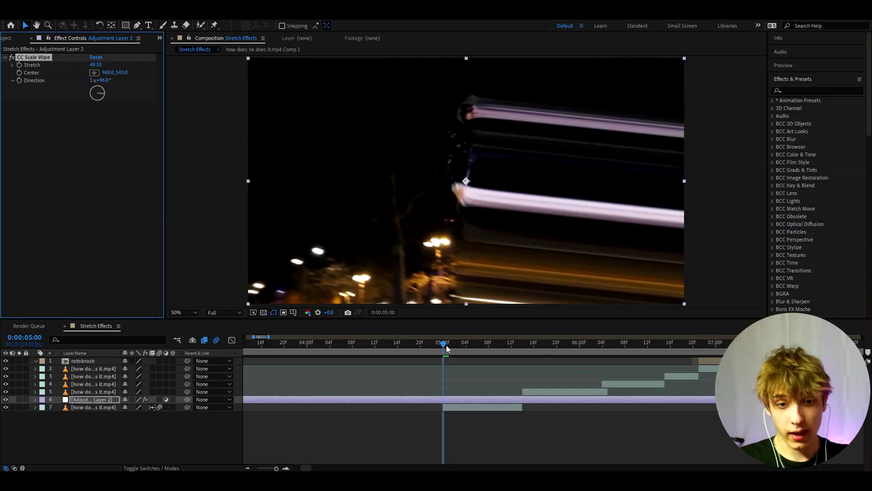
{"action": "left_click_drag", "start_coordinate": [447, 348], "coordinate": [496, 348]}
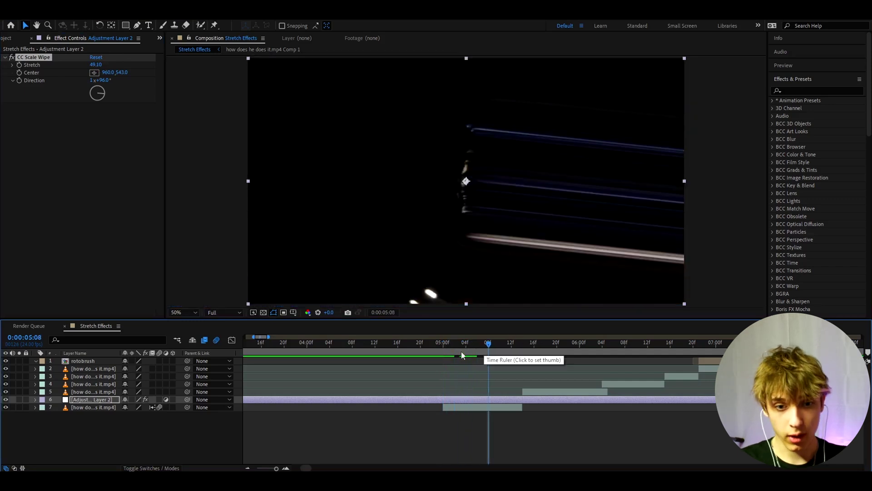
{"action": "left_click", "coordinate": [443, 350]}
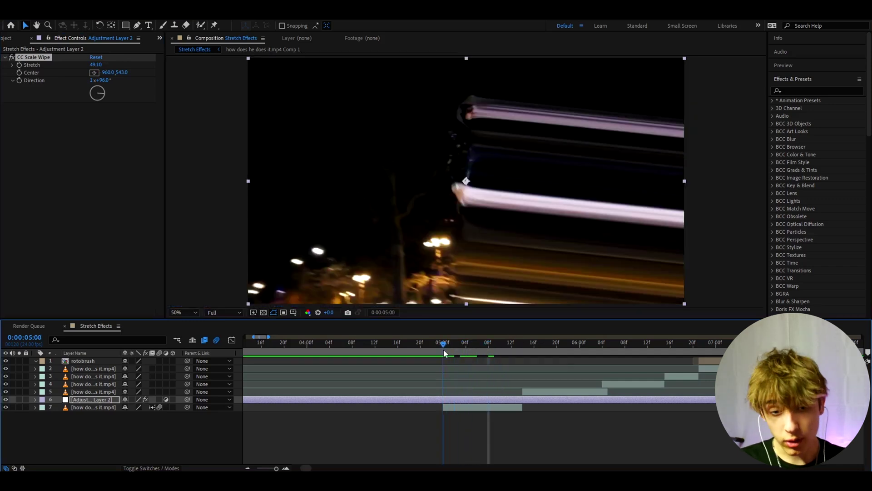
Split the adjustment layer at 0:00:05:00 and delete the part before the clip.
{"action": "left_click", "coordinate": [435, 402]}
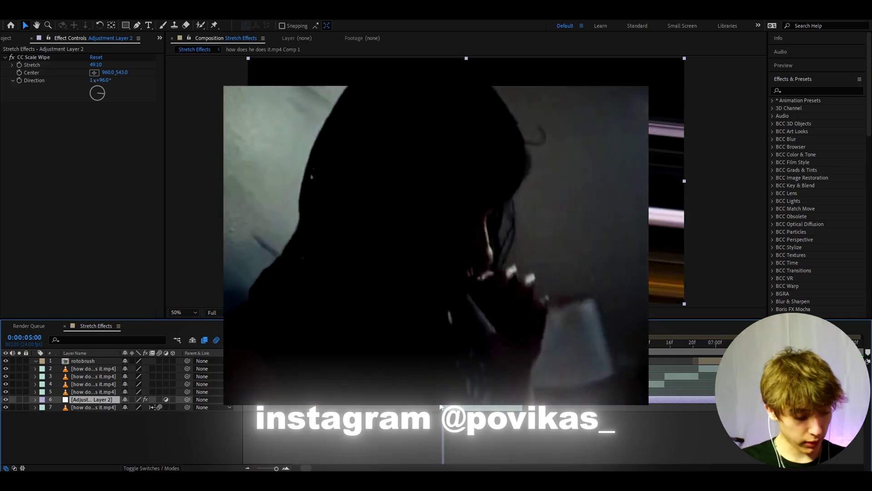
{"action": "key", "text": "ctrl+shift+d"}
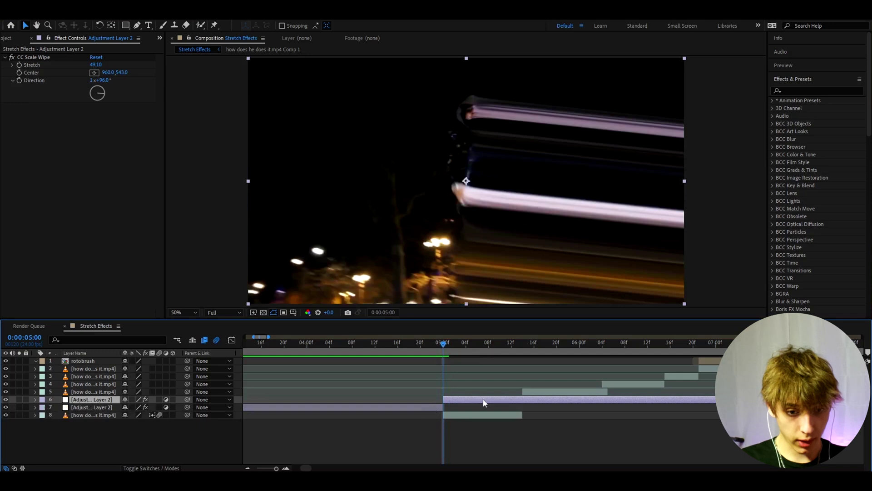
{"action": "left_click", "coordinate": [439, 407]}
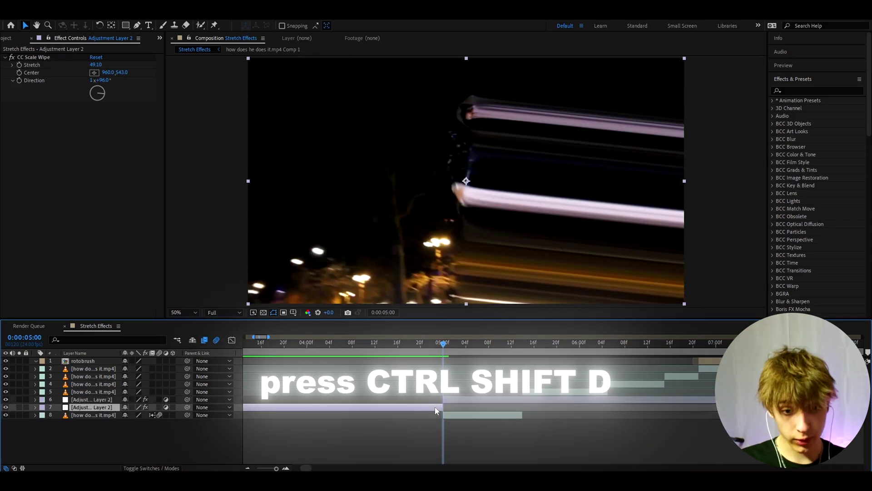
{"action": "key", "text": "Delete"}
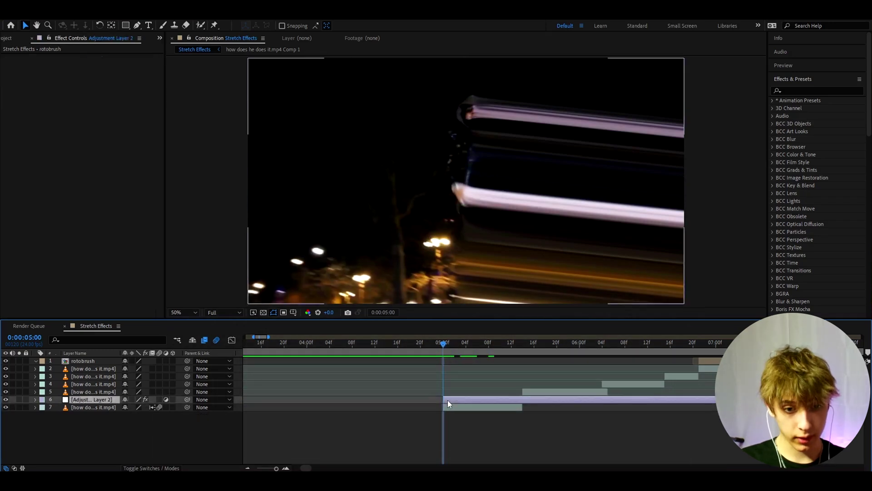
Split the adjustment layer at 0:00:05:01, delete the remainder after it, and play back the one-frame stretch.
{"action": "scroll", "coordinate": [441, 370], "scroll_direction": "up", "scroll_amount": 3}
{"action": "left_click", "coordinate": [468, 353]}
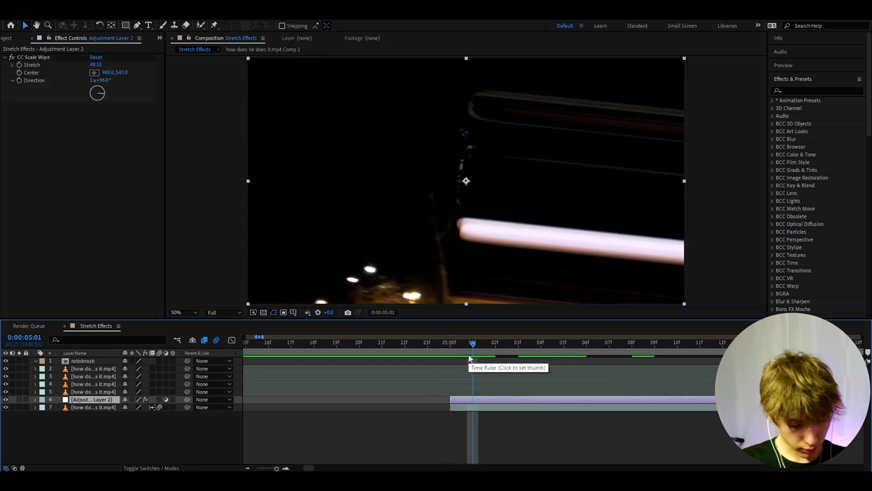
{"action": "key", "text": "ctrl+shift+d"}
{"action": "key", "text": "Delete"}
{"action": "key", "text": "space"}
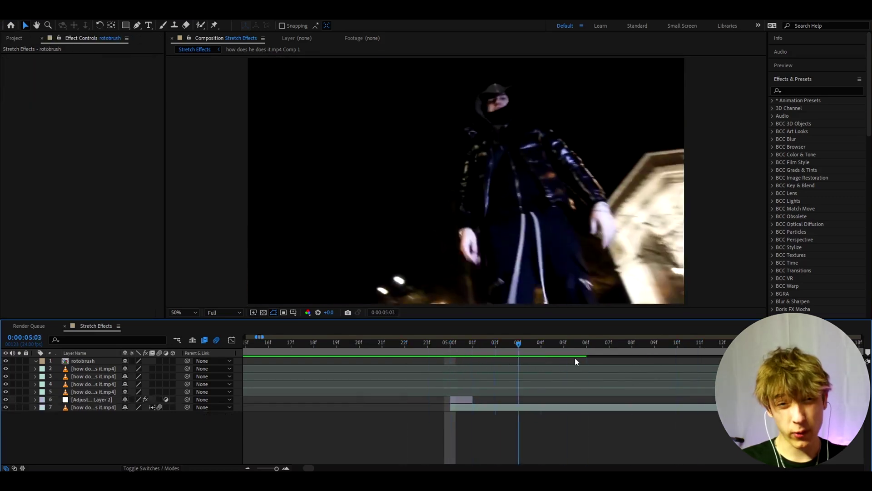
Set the adjustment layer's Stretch to 21.70 and Direction to 1x+72°, and extend the layer to end at 0:00:05:02.
{"action": "left_click", "coordinate": [452, 346]}
{"action": "left_click", "coordinate": [462, 400]}
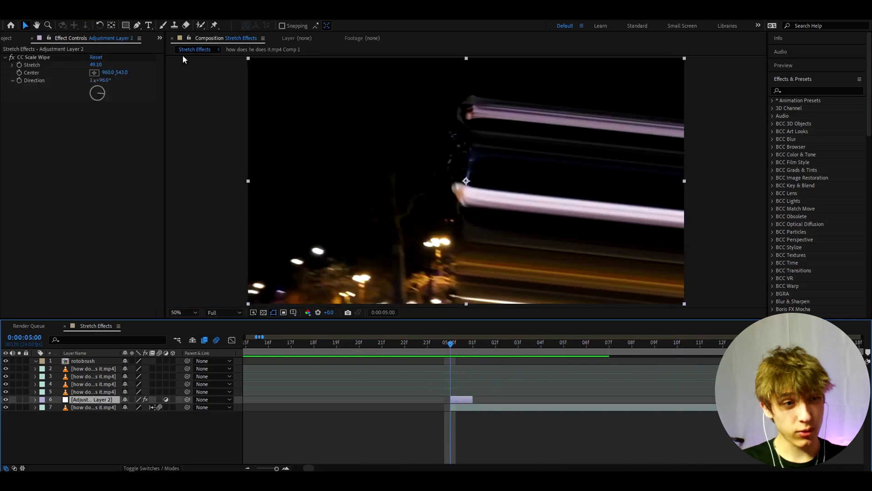
{"action": "mouse_move", "coordinate": [84, 65]}
{"action": "left_mouse_down"}
{"action": "mouse_move", "coordinate": [67, 65]}
{"action": "mouse_move", "coordinate": [94, 82]}
{"action": "left_mouse_up"}
{"action": "left_click", "coordinate": [449, 345]}
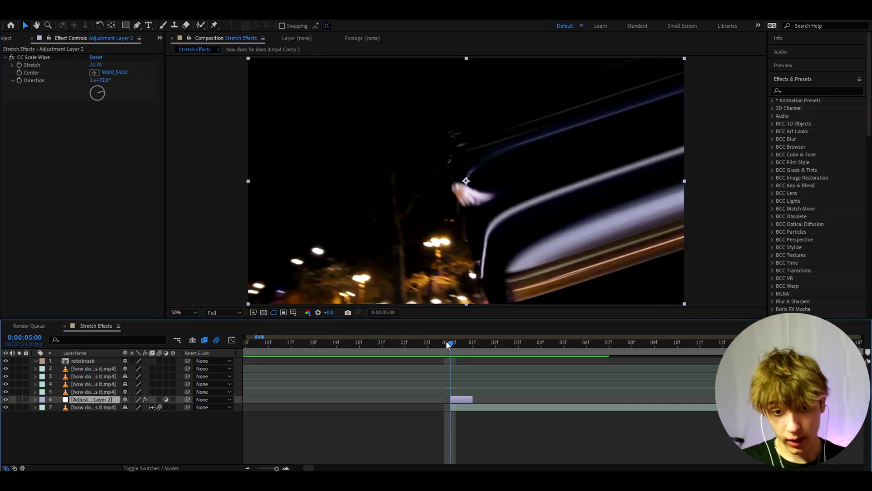
{"action": "left_click_drag", "start_coordinate": [450, 348], "coordinate": [518, 354]}
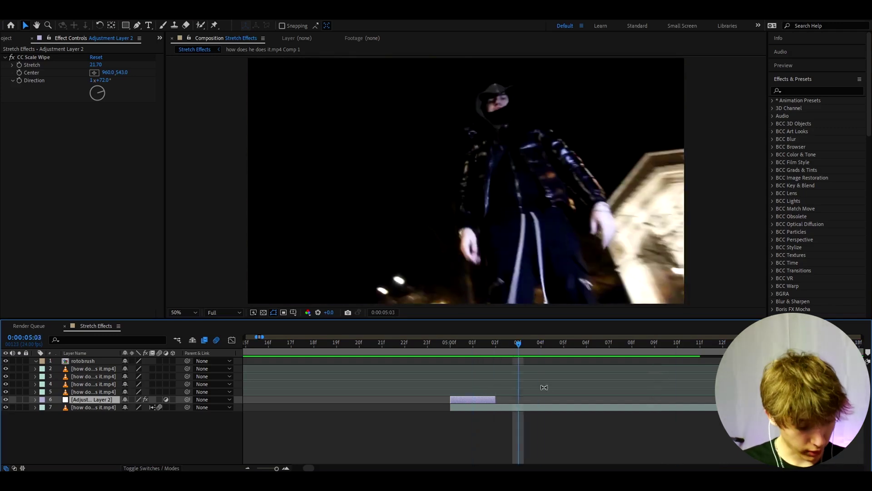
Duplicate the adjustment layer, move the copy to start at 0:00:05:02, and trim it to end at 0:00:05:03.
{"action": "key", "text": "ctrl+d"}
{"action": "left_click_drag", "start_coordinate": [468, 400], "coordinate": [510, 394]}
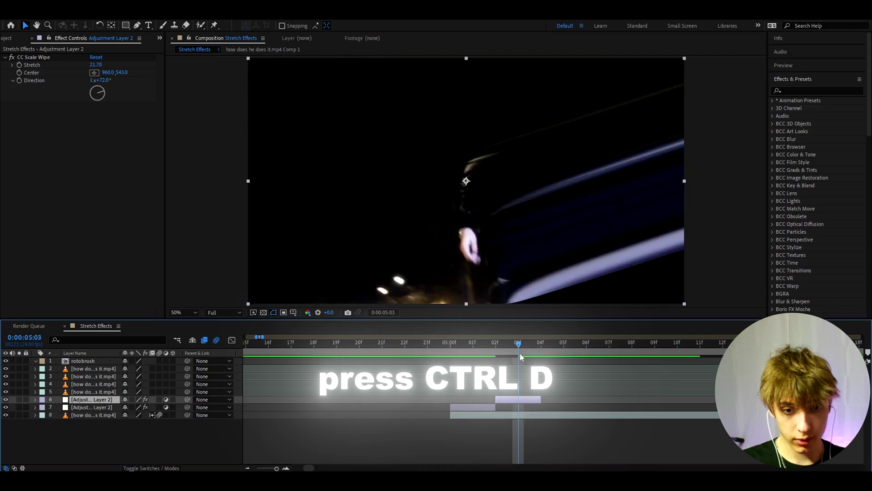
{"action": "mouse_move", "coordinate": [519, 345]}
{"action": "left_mouse_down"}
{"action": "mouse_move", "coordinate": [477, 343]}
{"action": "mouse_move", "coordinate": [518, 345]}
{"action": "left_mouse_up"}
{"action": "left_click_drag", "start_coordinate": [540, 399], "coordinate": [516, 400]}
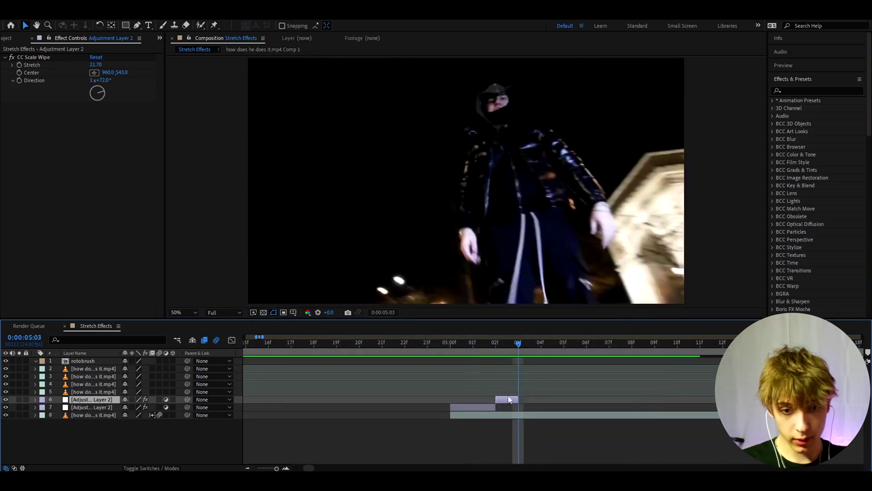
Set the one-frame copy's CC Scale Wipe Direction to 1x+190° and Center to 960.0,281.0.
{"action": "key", "text": "Page_Up"}
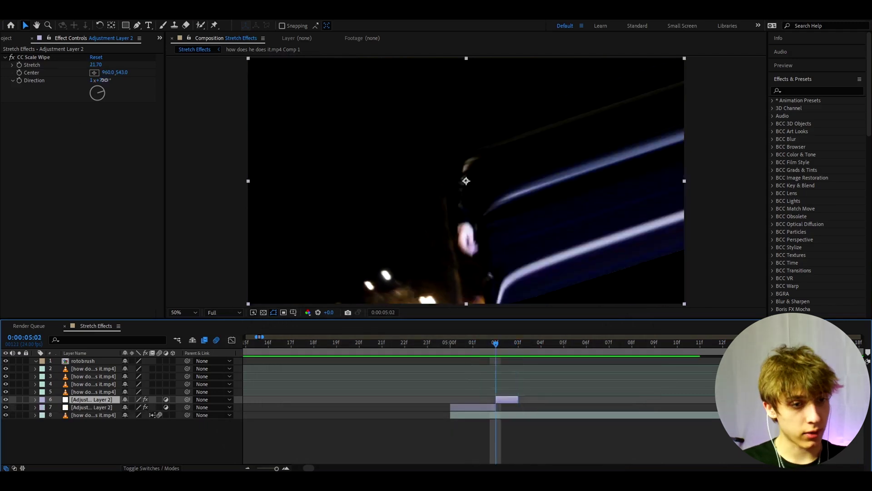
{"action": "left_click_drag", "start_coordinate": [103, 80], "coordinate": [75, 75]}
{"action": "left_click_drag", "start_coordinate": [19, 72], "coordinate": [1, 74]}
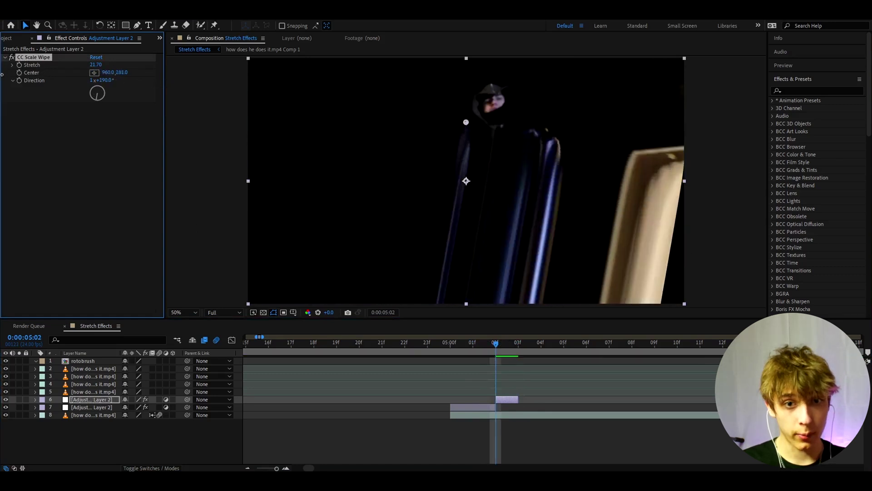
Duplicate the one-frame adjustment layer and move the copy to start at 0:00:05:07.
{"action": "left_click_drag", "start_coordinate": [450, 346], "coordinate": [609, 364]}
{"action": "left_click", "coordinate": [504, 401]}
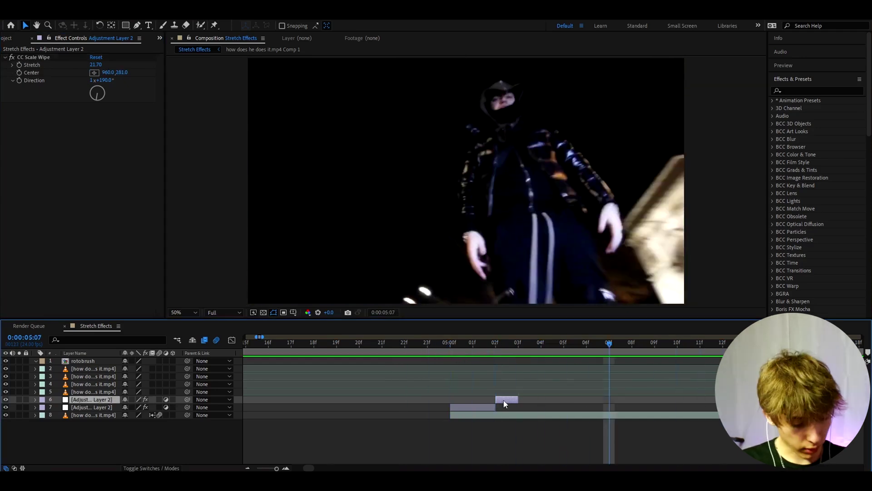
{"action": "key", "text": "ctrl+d"}
{"action": "left_click_drag", "start_coordinate": [509, 394], "coordinate": [621, 394]}
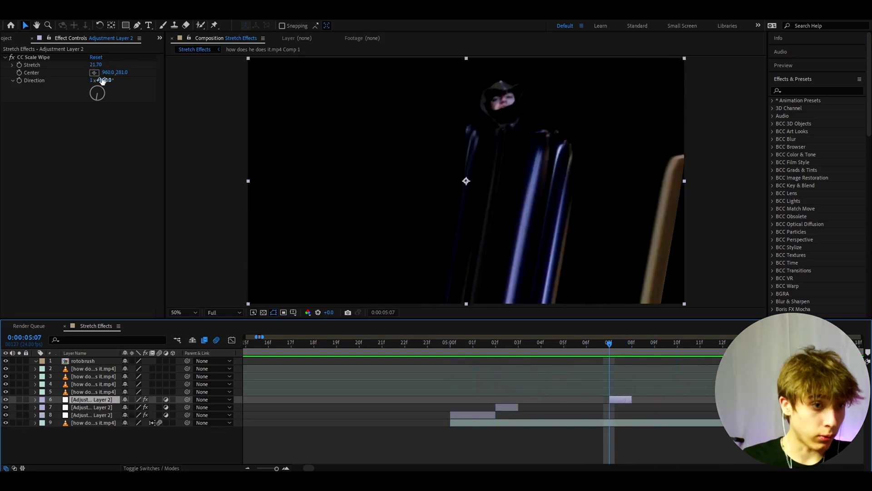
Set the new copy's Direction to 1x+110°, keyframe Stretch at 0.60 at 0:00:05:07, and extend the layer to the clip's end.
{"action": "mouse_move", "coordinate": [103, 81]}
{"action": "left_mouse_down"}
{"action": "mouse_move", "coordinate": [65, 79]}
{"action": "mouse_move", "coordinate": [93, 66]}
{"action": "mouse_move", "coordinate": [84, 66]}
{"action": "mouse_move", "coordinate": [1, 86]}
{"action": "left_mouse_up"}
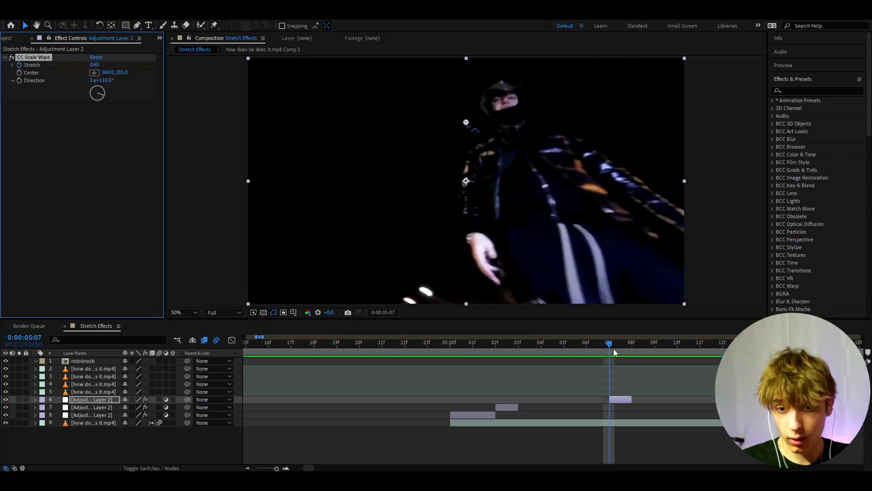
{"action": "left_click_drag", "start_coordinate": [614, 352], "coordinate": [745, 353]}
{"action": "left_click_drag", "start_coordinate": [632, 399], "coordinate": [745, 399]}
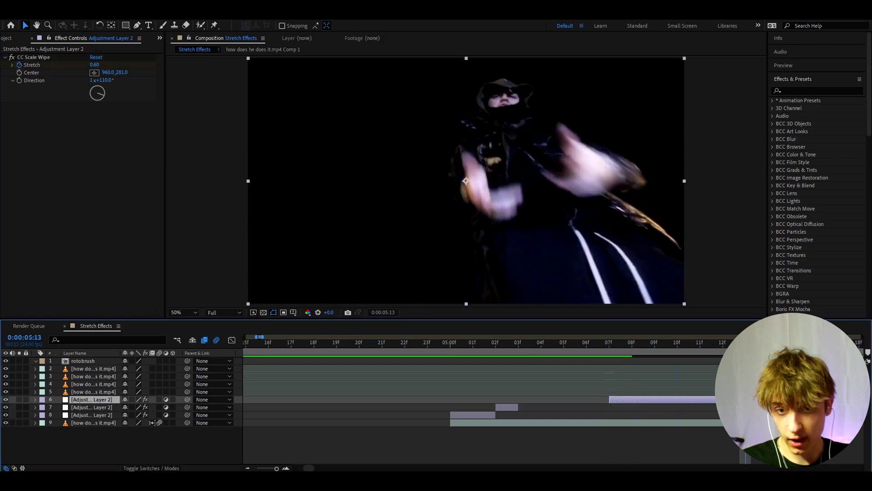
Keyframe Stretch at 8.00 at the end of the extended layer, ease both keyframes, and play back the stretches.
{"action": "left_click_drag", "start_coordinate": [95, 64], "coordinate": [128, 65]}
{"action": "mouse_move", "coordinate": [718, 351]}
{"action": "left_mouse_down"}
{"action": "mouse_move", "coordinate": [603, 343]}
{"action": "mouse_move", "coordinate": [770, 344]}
{"action": "mouse_move", "coordinate": [514, 350]}
{"action": "mouse_move", "coordinate": [487, 367]}
{"action": "left_mouse_up"}
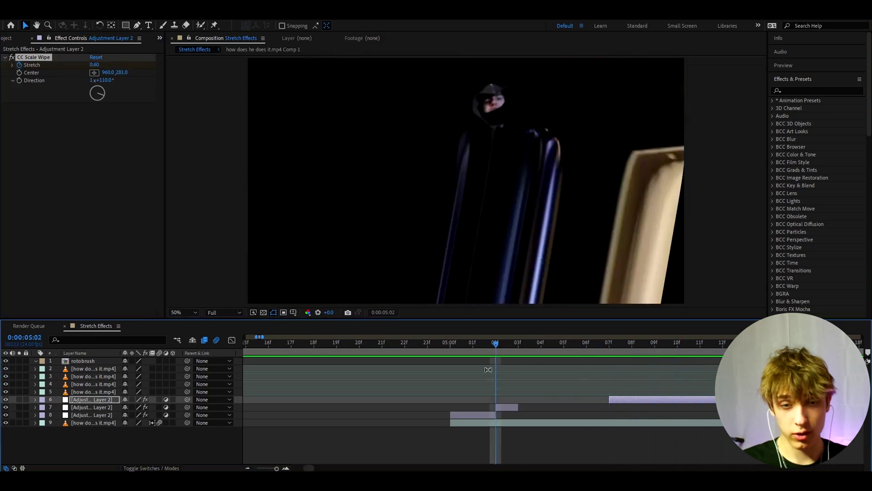
{"action": "key", "text": "space"}
{"action": "key", "text": "space"}
{"action": "scroll", "coordinate": [399, 359], "scroll_direction": "right", "scroll_amount": 3}
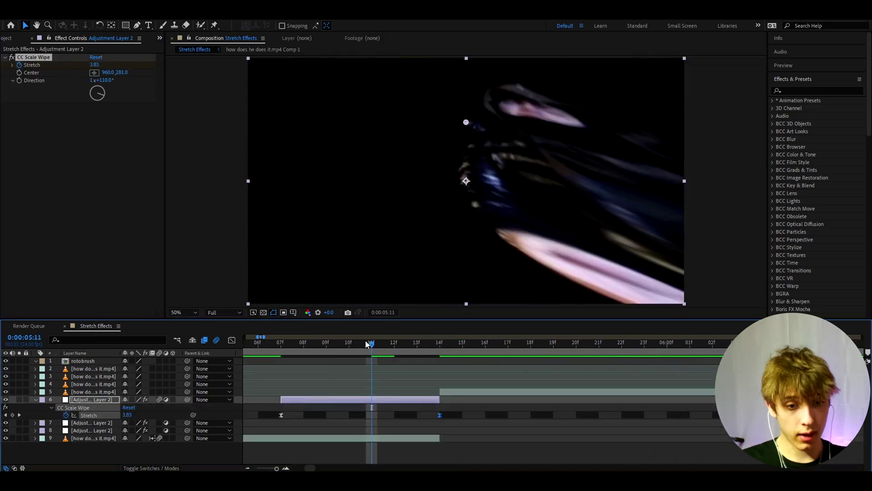
Duplicate the one-frame layer at 0:00:05:02, move the copy to 0:00:05:13, and stack it above the keyframed adjustment layer.
{"action": "left_click_drag", "start_coordinate": [367, 344], "coordinate": [301, 372]}
{"action": "left_click", "coordinate": [314, 423]}
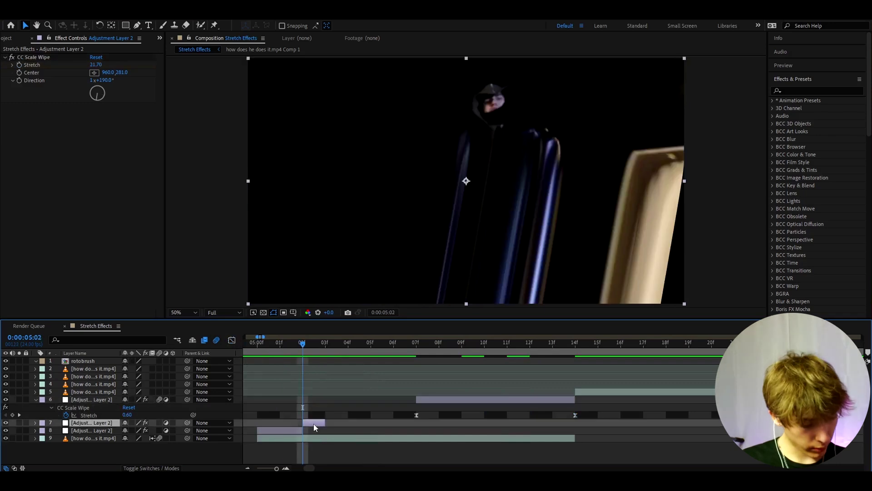
{"action": "key", "text": "ctrl+d"}
{"action": "left_click_drag", "start_coordinate": [314, 424], "coordinate": [559, 421]}
{"action": "left_click_drag", "start_coordinate": [100, 422], "coordinate": [97, 397]}
{"action": "left_click", "coordinate": [549, 350]}
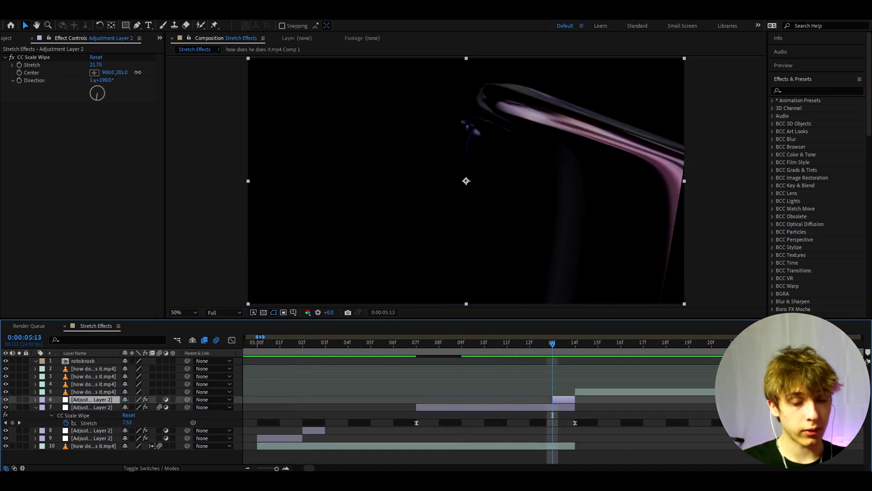
Set the 0:00:05:13 copy's CC Scale Wipe Center to 960.0,227.0 and Direction to 1x+69°.
{"action": "mouse_move", "coordinate": [137, 72]}
{"action": "left_mouse_down"}
{"action": "mouse_move", "coordinate": [191, 76]}
{"action": "mouse_move", "coordinate": [128, 78]}
{"action": "left_mouse_up"}
{"action": "key", "text": "ctrl+z"}
{"action": "key", "text": "ctrl+z"}
Apply the Invert effect to the same adjustment layer and play back the end of the clip.
{"action": "key", "text": "ctrl+space"}
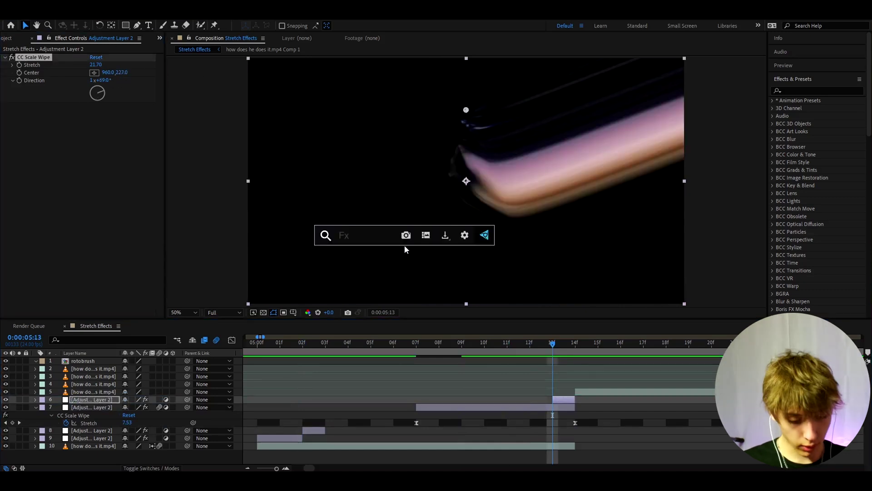
{"action": "type", "text": "inv"}
{"action": "key", "text": "Return"}
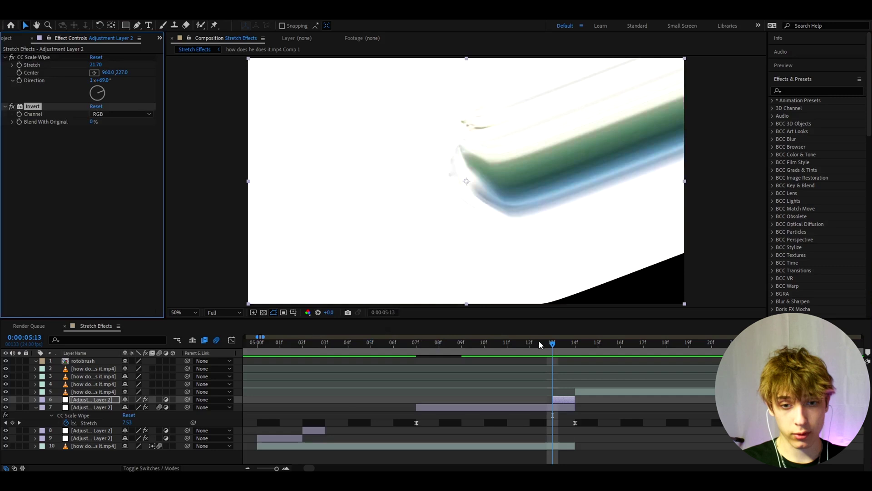
{"action": "left_click_drag", "start_coordinate": [500, 346], "coordinate": [517, 353]}
{"action": "key", "text": "space"}
{"action": "scroll", "coordinate": [426, 363], "scroll_direction": "down", "scroll_amount": 1}
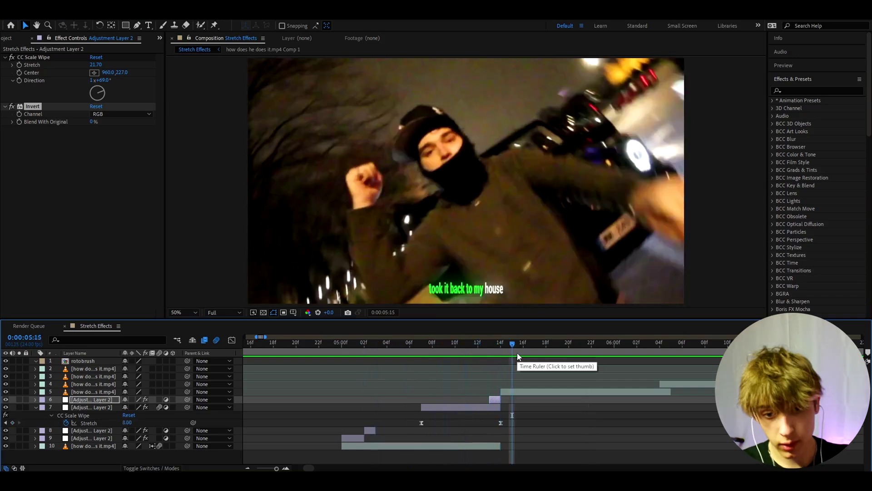
Duplicate the first two-frame adjustment layer, raise the copy above the next clip, and move it to start at 0:00:05:14.
{"action": "left_click", "coordinate": [524, 351]}
{"action": "left_click", "coordinate": [351, 436]}
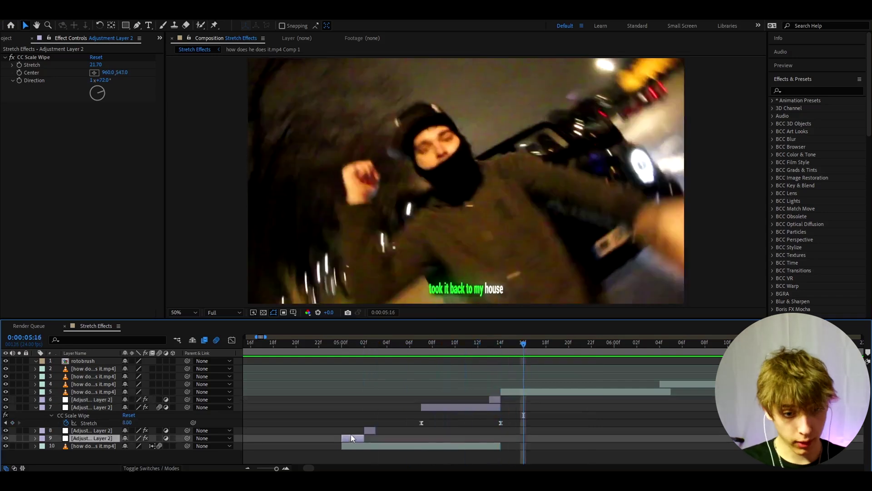
{"action": "left_click", "coordinate": [350, 354]}
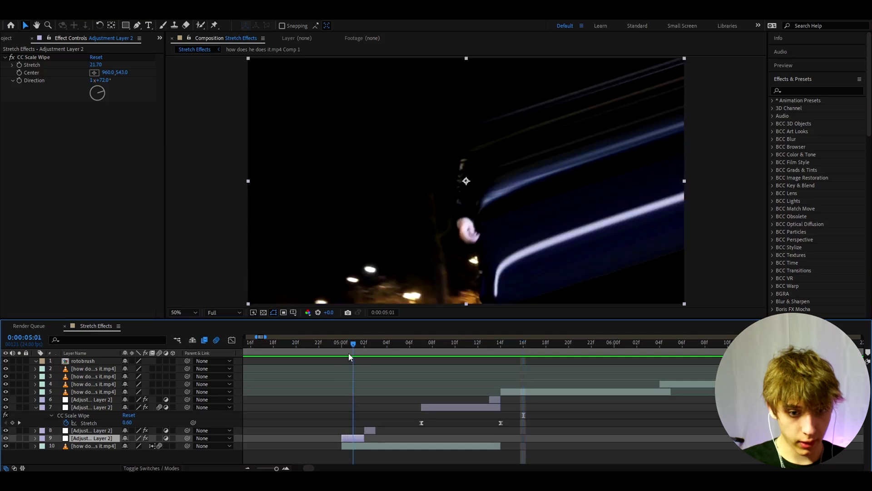
{"action": "key", "text": "ctrl+d"}
{"action": "left_click_drag", "start_coordinate": [104, 438], "coordinate": [114, 384]}
{"action": "left_click_drag", "start_coordinate": [351, 384], "coordinate": [510, 386]}
Set the new copy's Stretch to -6.20 and Direction to 1x+52°, and play back the sequence.
{"action": "left_click", "coordinate": [501, 349]}
{"action": "left_click", "coordinate": [512, 344]}
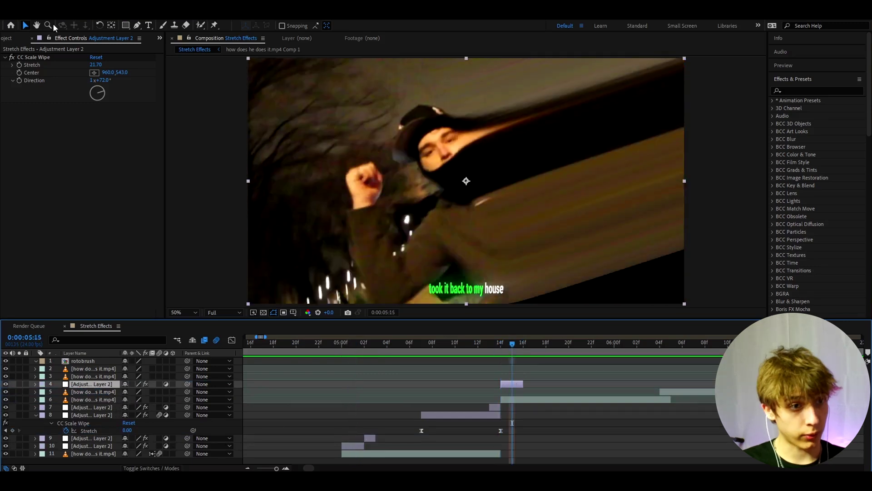
{"action": "mouse_move", "coordinate": [98, 81]}
{"action": "left_mouse_down"}
{"action": "mouse_move", "coordinate": [107, 81]}
{"action": "mouse_move", "coordinate": [65, 71]}
{"action": "mouse_move", "coordinate": [4, 83]}
{"action": "left_mouse_up"}
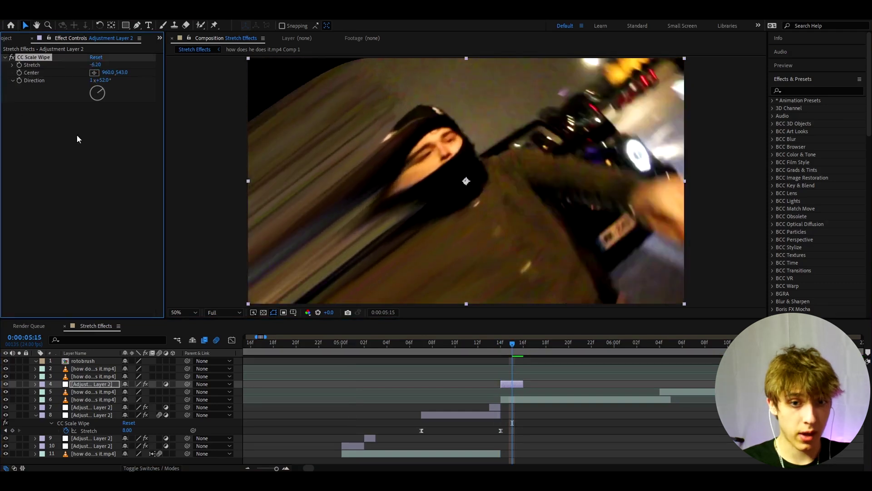
{"action": "left_click_drag", "start_coordinate": [502, 345], "coordinate": [410, 346]}
{"action": "key", "text": "space"}
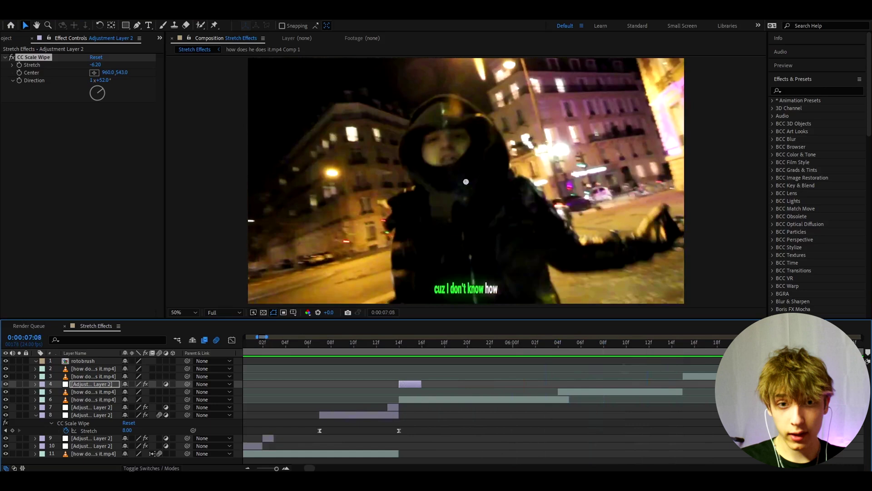
Inspect the rotobrush cutout around 0:00:07:09 by hiding the footage layer directly beneath it, and restore that layer's visibility.
{"action": "left_click", "coordinate": [681, 345]}
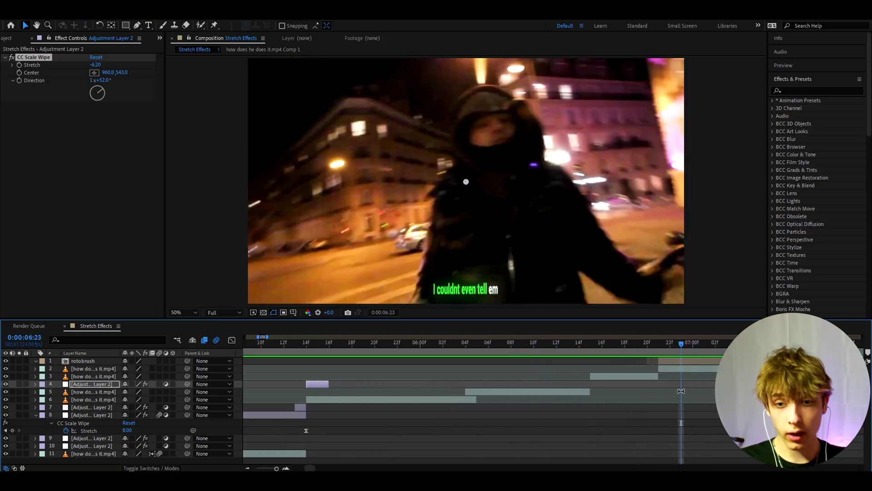
{"action": "left_click_drag", "start_coordinate": [629, 441], "coordinate": [288, 441]}
{"action": "left_click_drag", "start_coordinate": [346, 345], "coordinate": [448, 354]}
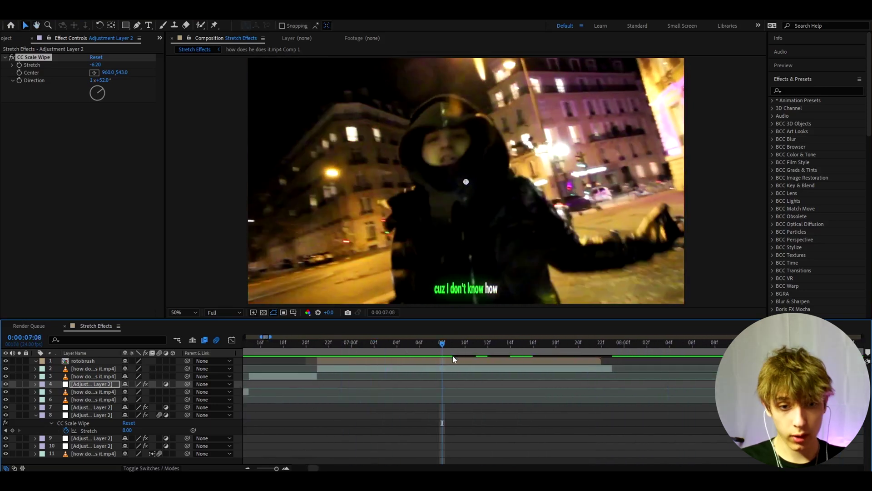
{"action": "left_click", "coordinate": [453, 359]}
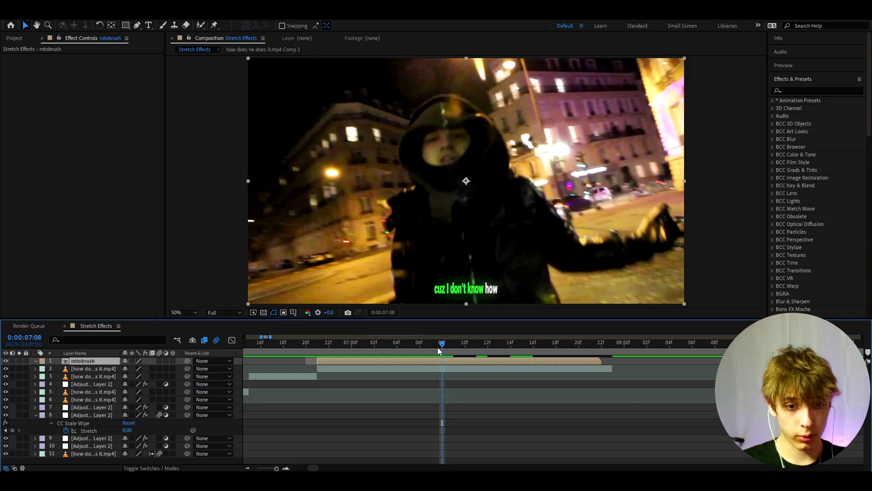
{"action": "mouse_move", "coordinate": [438, 348]}
{"action": "left_mouse_down"}
{"action": "mouse_move", "coordinate": [485, 348]}
{"action": "mouse_move", "coordinate": [432, 348]}
{"action": "mouse_move", "coordinate": [454, 348]}
{"action": "left_mouse_up"}
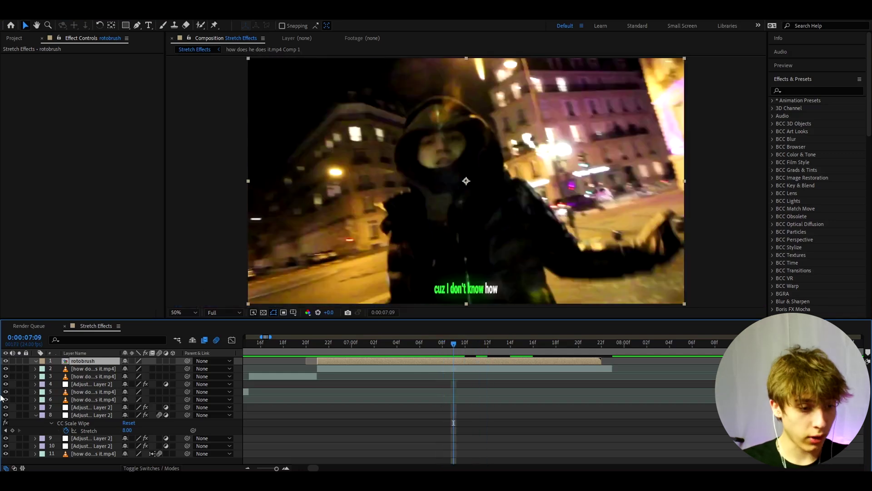
{"action": "left_click", "coordinate": [5, 369]}
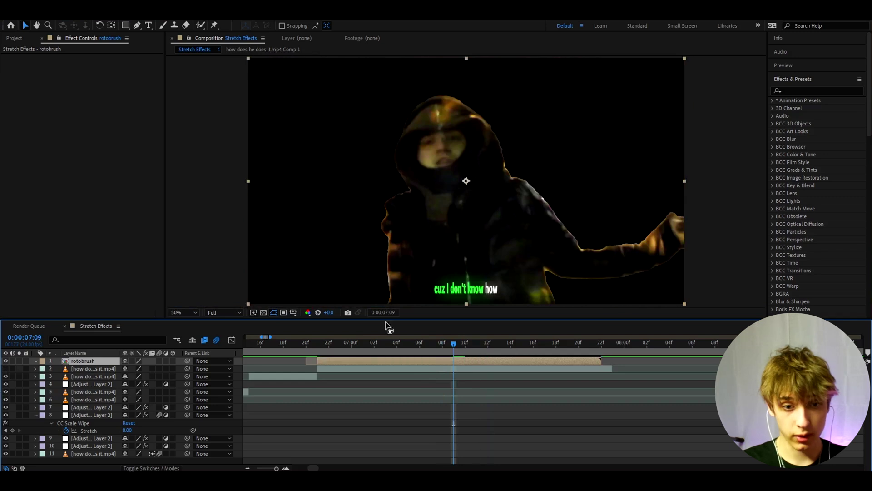
{"action": "left_click", "coordinate": [371, 392]}
{"action": "left_click", "coordinate": [349, 367]}
{"action": "key", "text": "ctrl+z"}
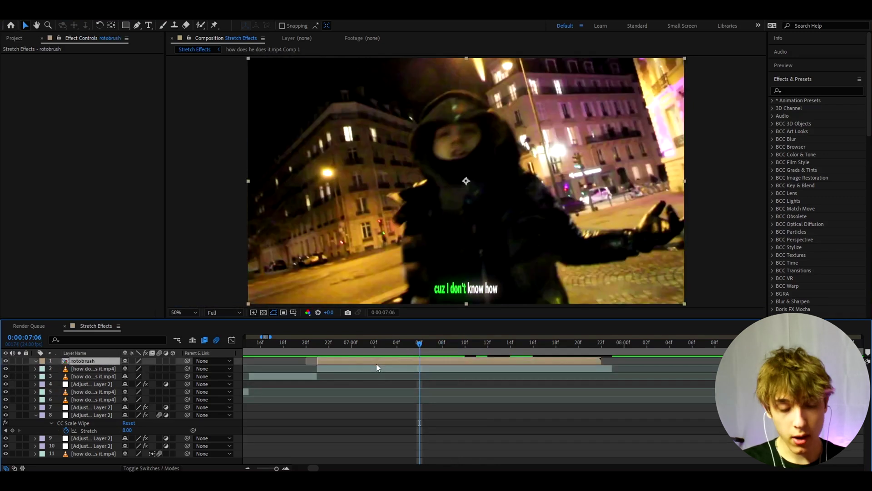
Apply CC Scale Wipe to the rotobrush layer and keyframe Stretch from 0.00 at 0:00:07:06 to 8.5 at 0:00:07:22.
{"action": "key", "text": "ctrl+space"}
{"action": "type", "text": "cc scal"}
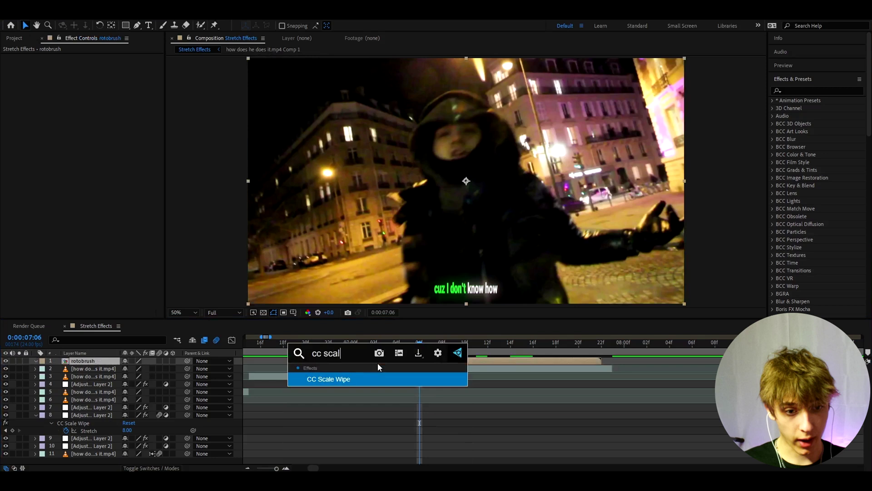
{"action": "key", "text": "Return"}
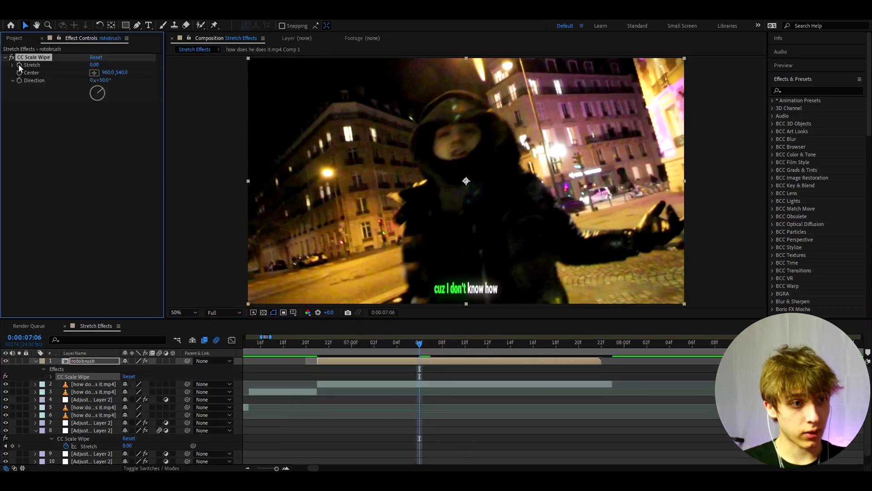
{"action": "left_click_drag", "start_coordinate": [420, 349], "coordinate": [598, 344]}
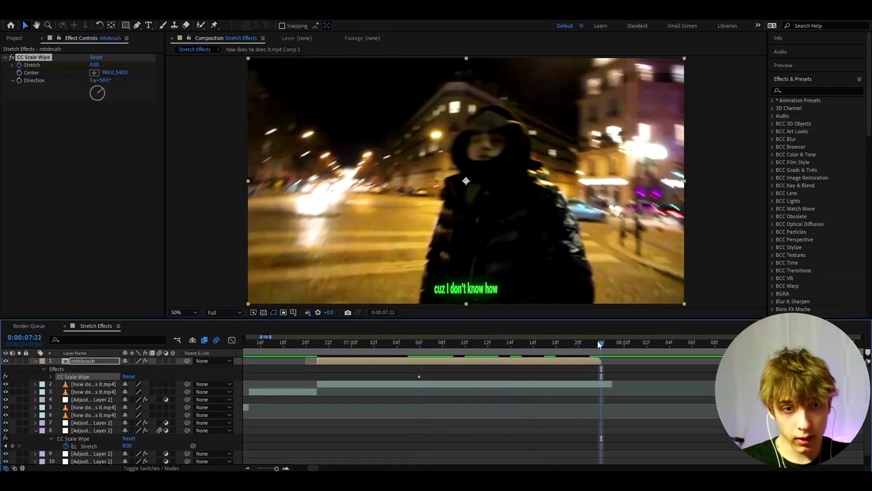
{"action": "left_click", "coordinate": [96, 65]}
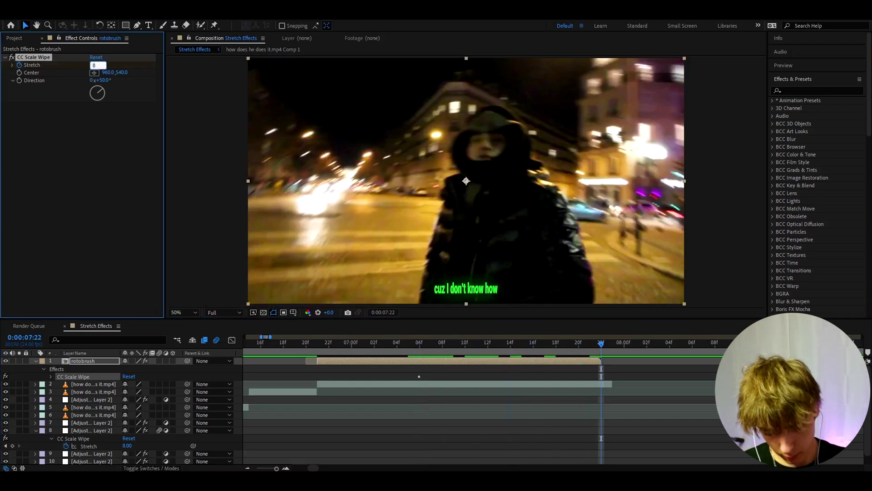
{"action": "key", "text": "Return"}
Apply the Colorama effect to the rotobrush layer, with the playhead at 0:00:07:14.
{"action": "left_click_drag", "start_coordinate": [599, 346], "coordinate": [493, 359]}
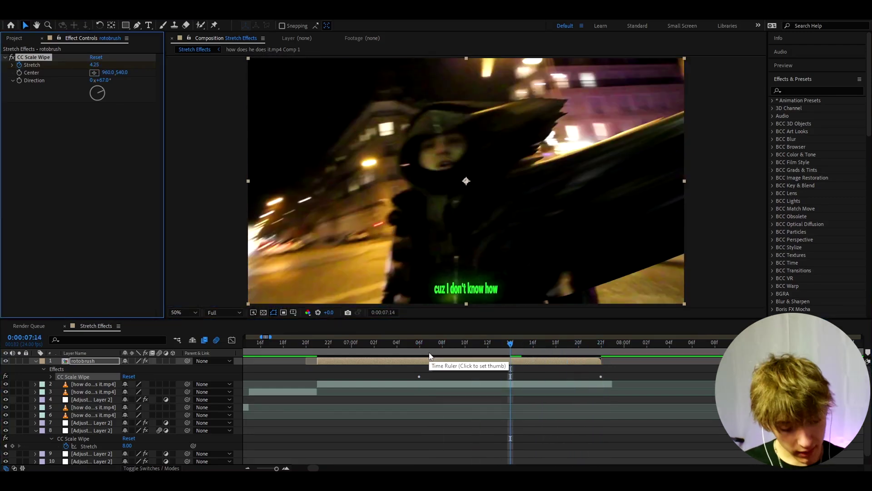
{"action": "key", "text": "ctrl+space"}
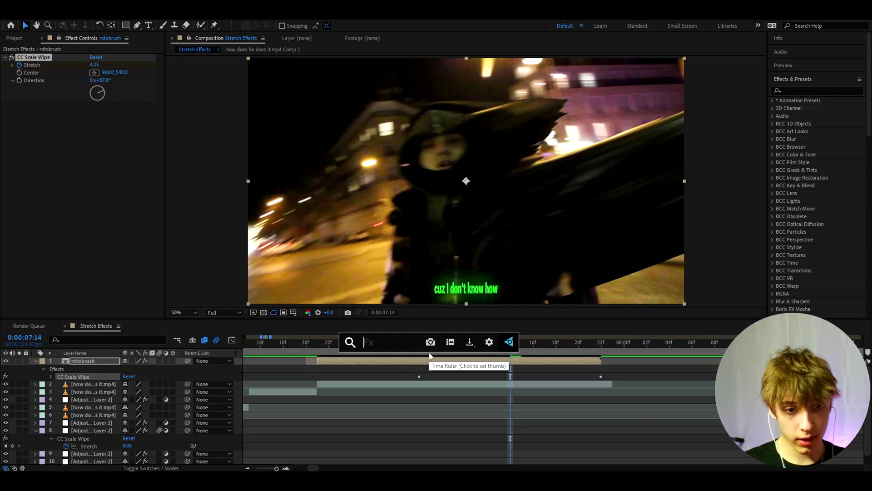
{"action": "type", "text": "colorama"}
{"action": "key", "text": "Return"}
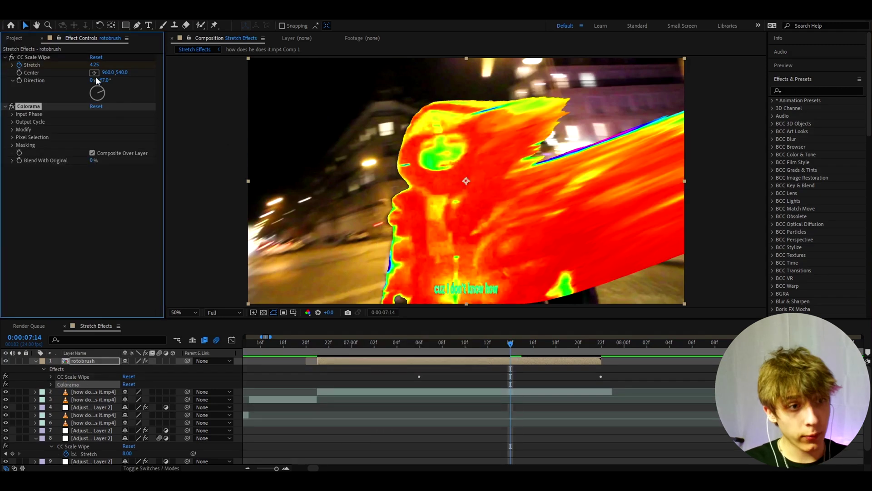
Set the rotobrush layer's CC Scale Wipe Direction to 0x+87° and its Center to 960.0,601.0.
{"action": "left_click", "coordinate": [104, 80]}
{"action": "type", "text": "87"}
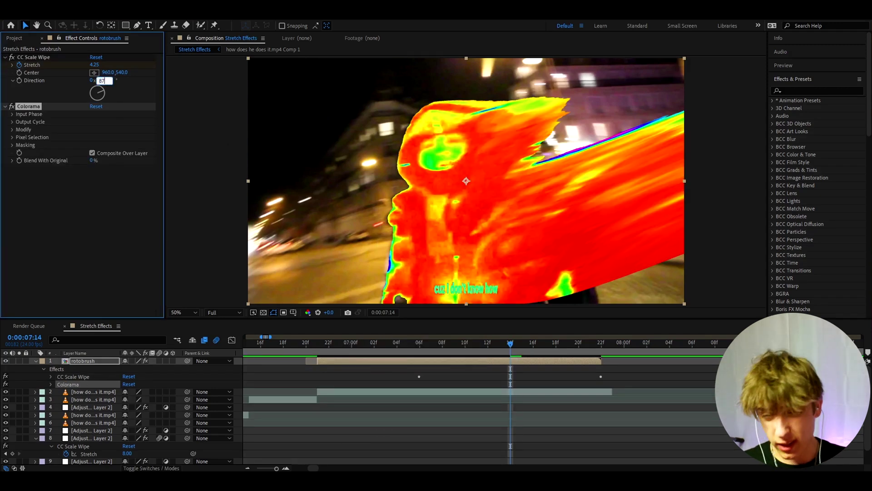
{"action": "key", "text": "Return"}
{"action": "left_click", "coordinate": [121, 73]}
{"action": "type", "text": "6"}
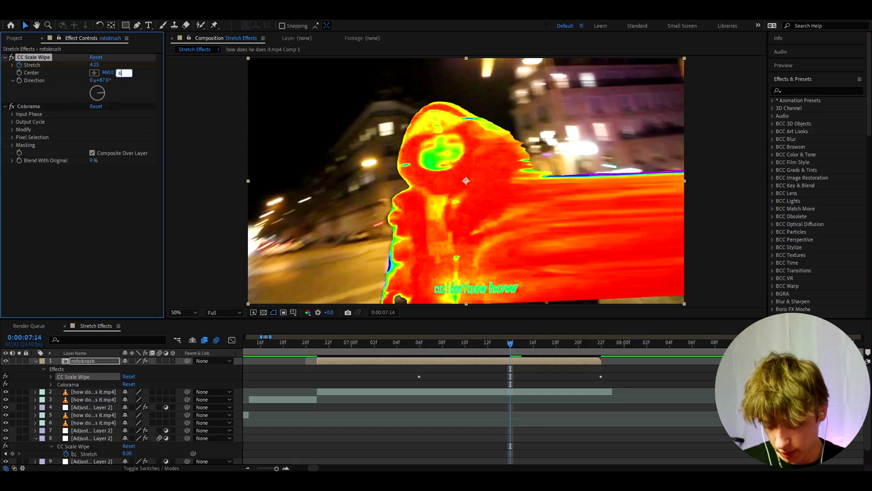
{"action": "type", "text": "01"}
{"action": "key", "text": "Return"}
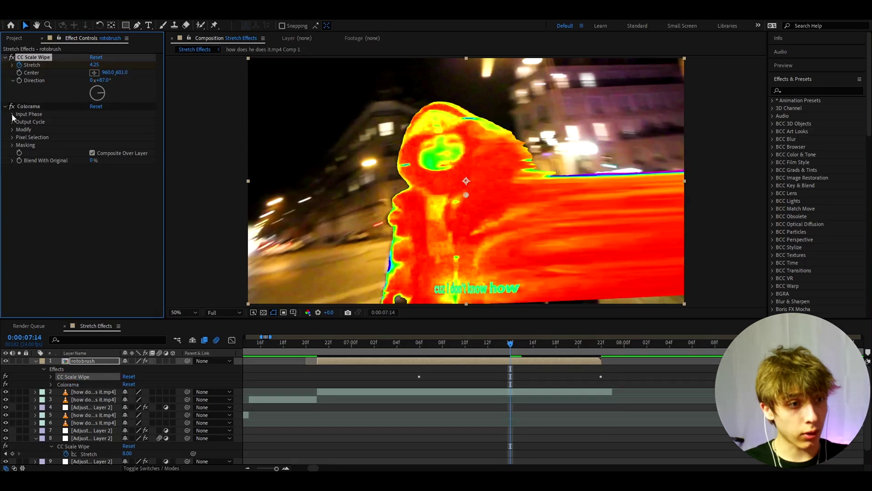
Set Colorama's input phase on the rotobrush layer to be taken from Saturation.
{"action": "left_click", "coordinate": [18, 117]}
{"action": "left_click", "coordinate": [12, 114]}
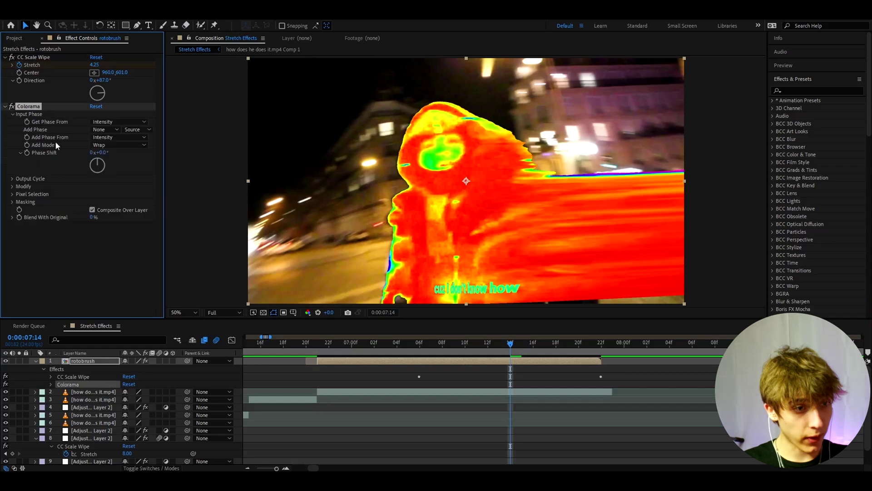
{"action": "left_click", "coordinate": [103, 123]}
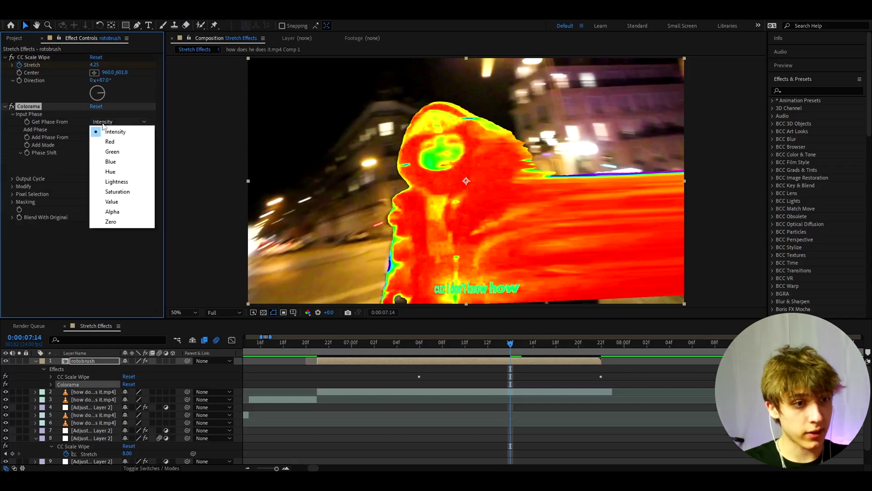
{"action": "left_click", "coordinate": [116, 192]}
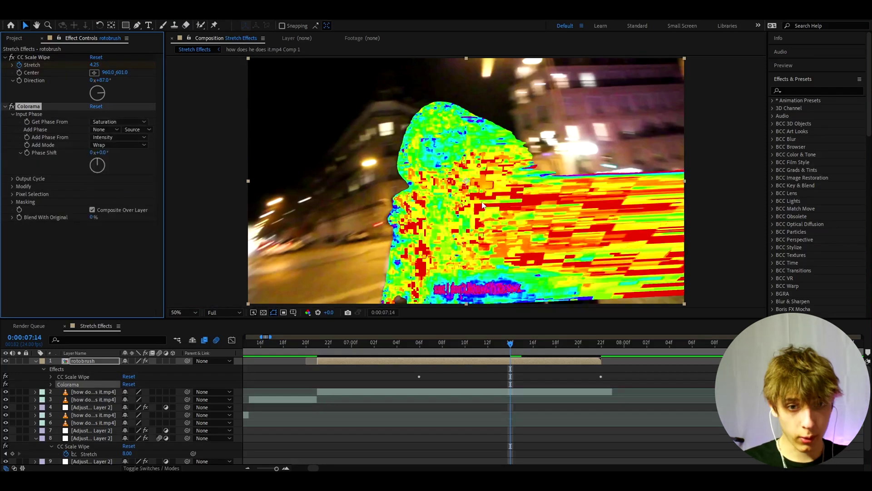
Set Colorama's output cycle to the Alpha Ramp preset palette and scrub back to 0:00:07:06 to preview it.
{"action": "left_click", "coordinate": [12, 179]}
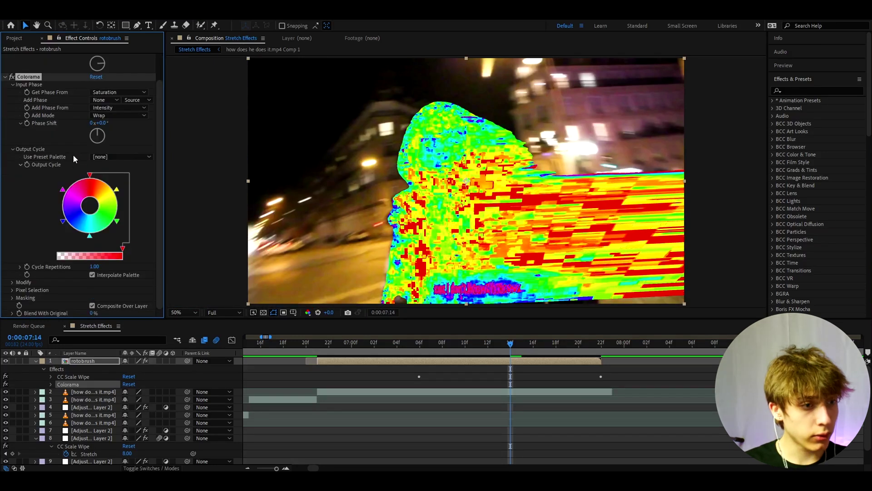
{"action": "left_click", "coordinate": [129, 157]}
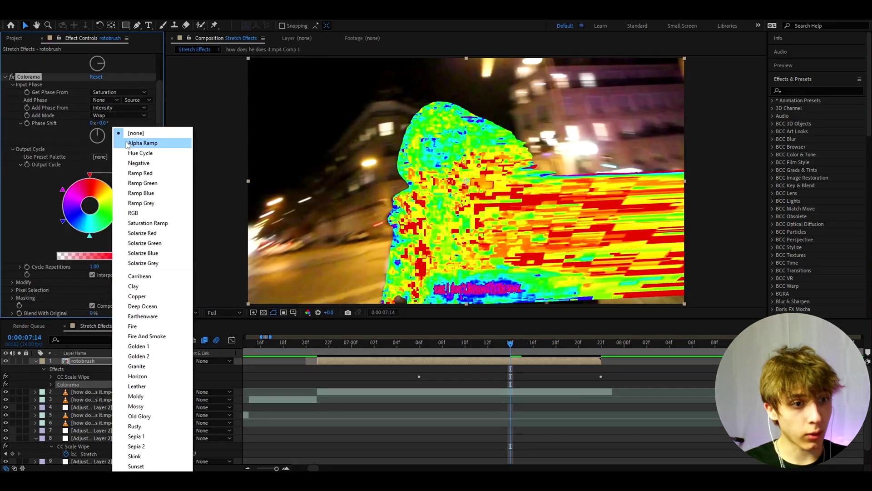
{"action": "left_click", "coordinate": [127, 143]}
{"action": "left_click", "coordinate": [440, 354]}
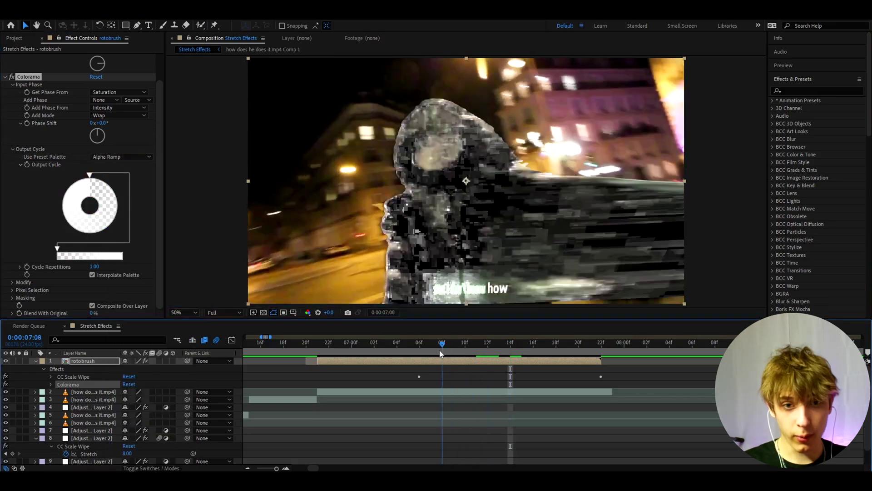
{"action": "left_click_drag", "start_coordinate": [440, 354], "coordinate": [419, 351]}
Duplicate the rotobrush layer, remove CC Scale Wipe and Colorama from the upper copy, and scrub through the result.
{"action": "left_click", "coordinate": [416, 369]}
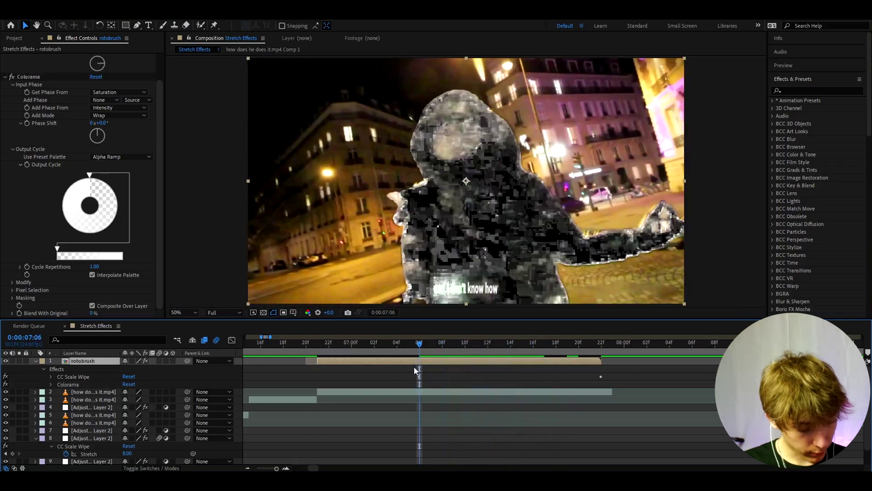
{"action": "key", "text": "ctrl+d"}
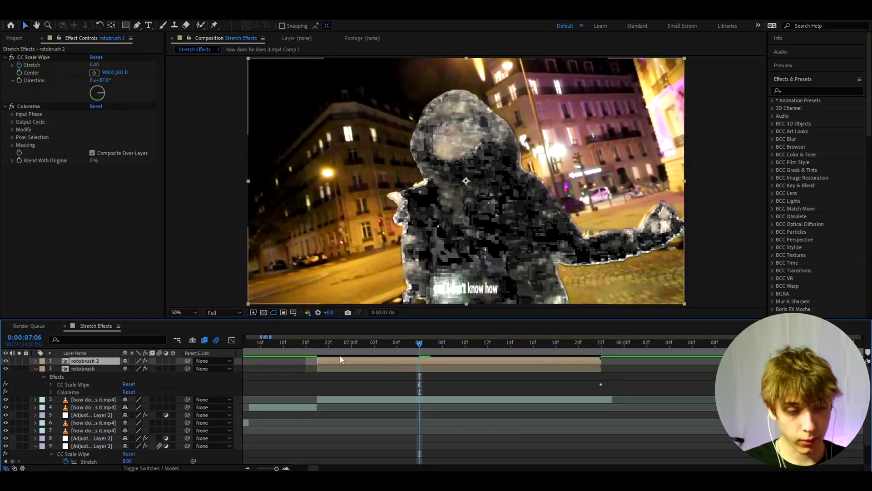
{"action": "left_click", "coordinate": [30, 56]}
{"action": "key", "text": "ctrl+a"}
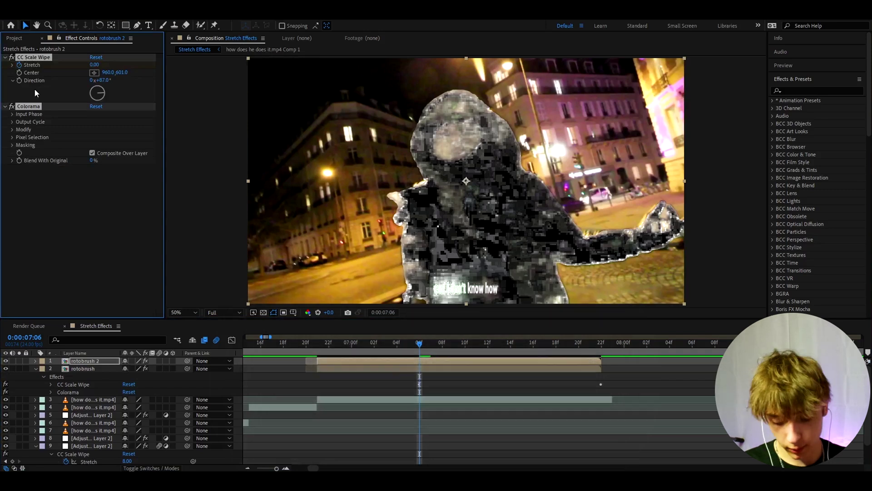
{"action": "key", "text": "Delete"}
{"action": "left_click_drag", "start_coordinate": [419, 346], "coordinate": [559, 351]}
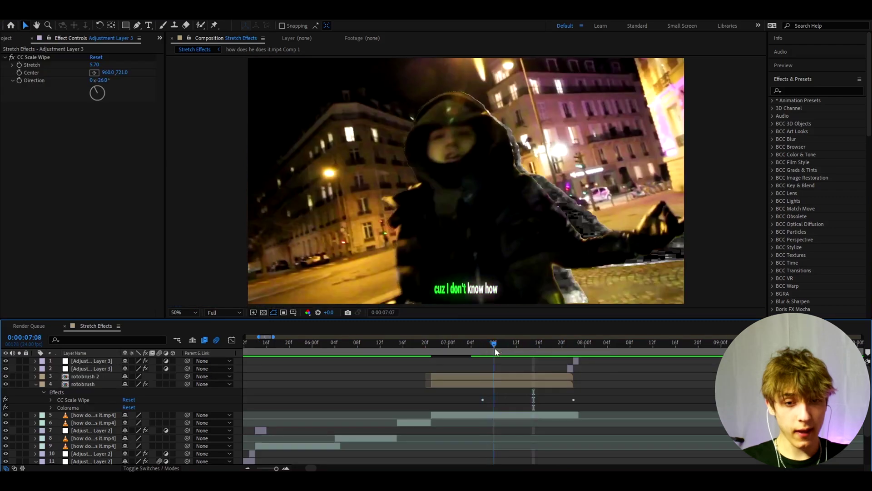
Review the stretch behind the subject at 0:00:07:11 and check the effect settings of the lower rotobrush layer.
{"action": "mouse_move", "coordinate": [495, 348]}
{"action": "left_mouse_down"}
{"action": "mouse_move", "coordinate": [536, 349]}
{"action": "mouse_move", "coordinate": [511, 350]}
{"action": "left_mouse_up"}
{"action": "left_click", "coordinate": [511, 384]}
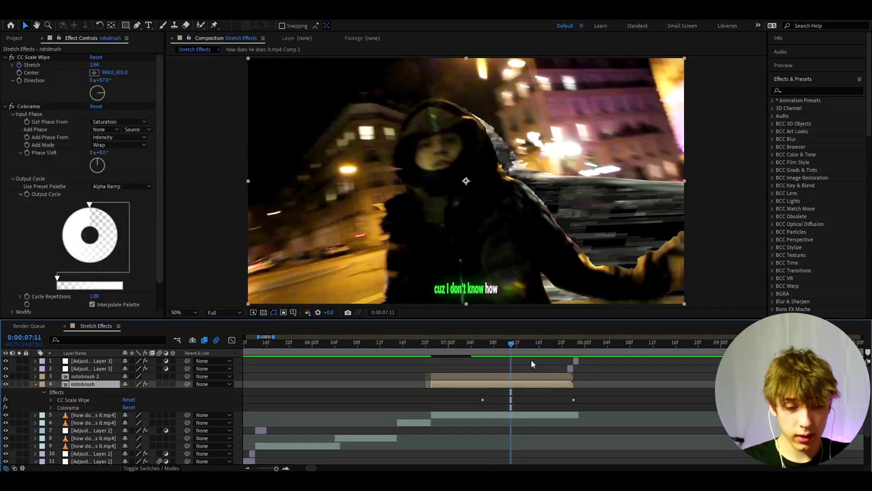
{"action": "left_click", "coordinate": [500, 372]}
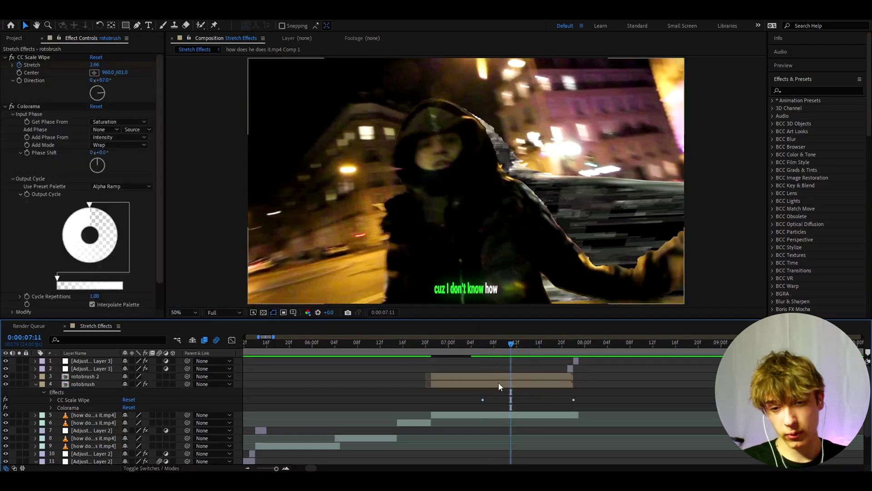